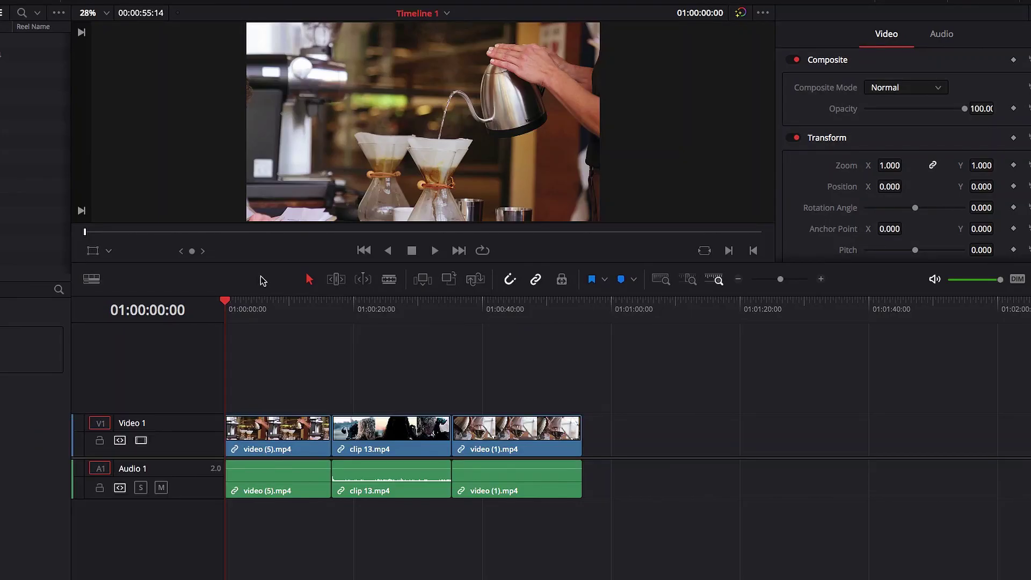
- Copy clip 13.mp4 with its audio and paste it at 01:01:00:07, after video (1).mp4
click(375, 430)
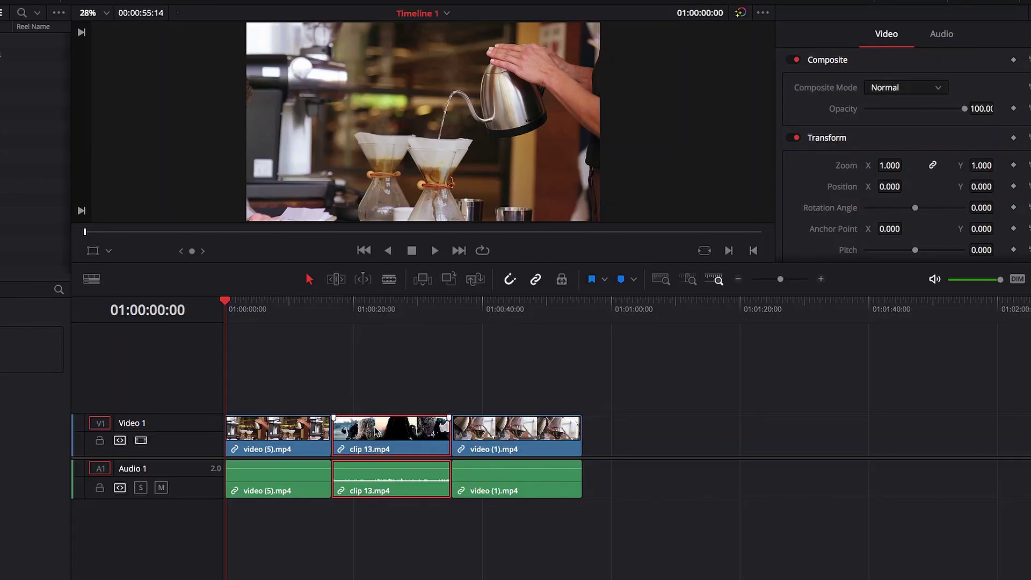
key(super+c)
click(613, 306)
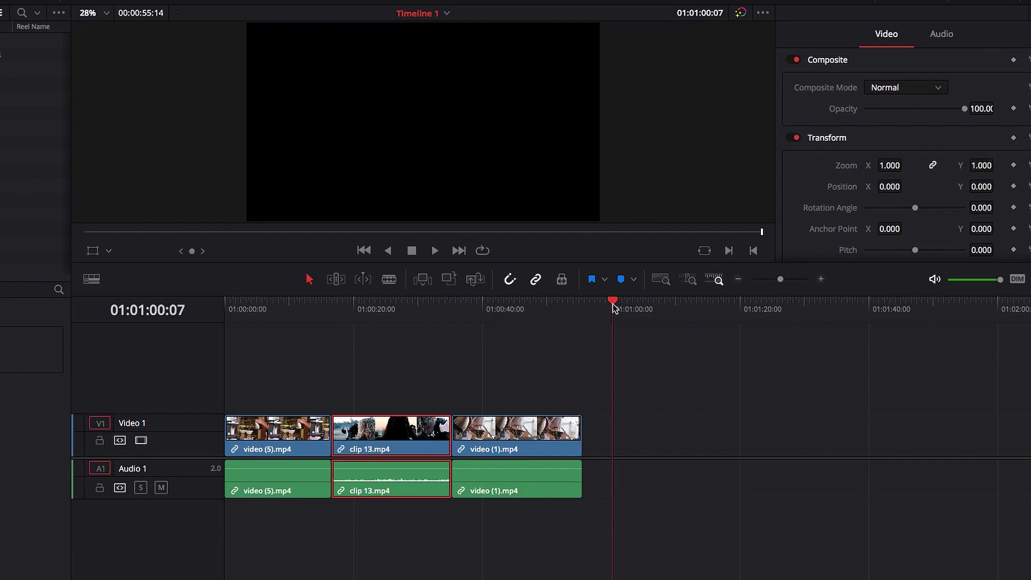
key(ctrl+v)
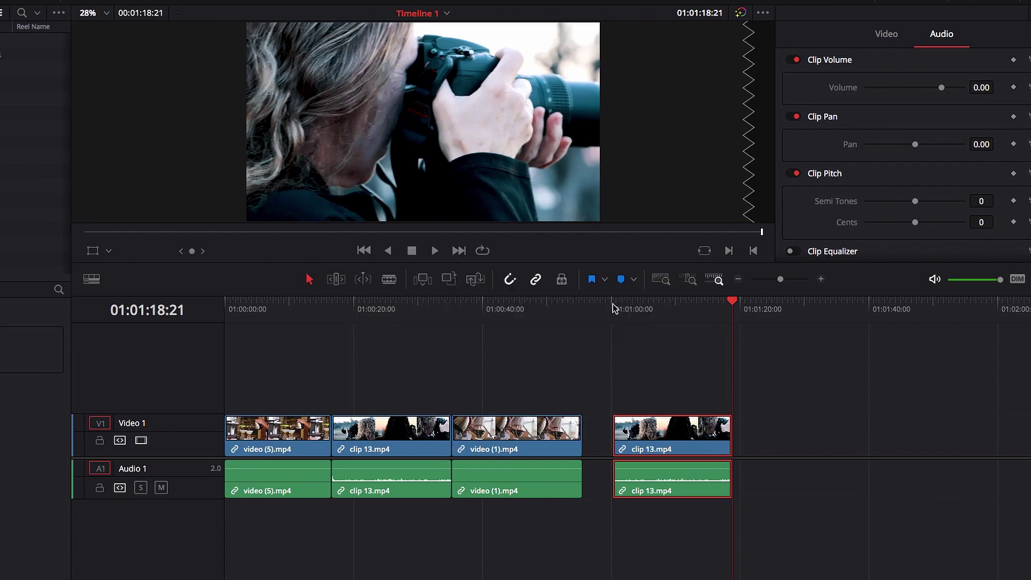
- Remove the end paste and overwrite video (1).mp4 with clip 13.mp4 at 01:00:43:14
key(Delete)
click(504, 306)
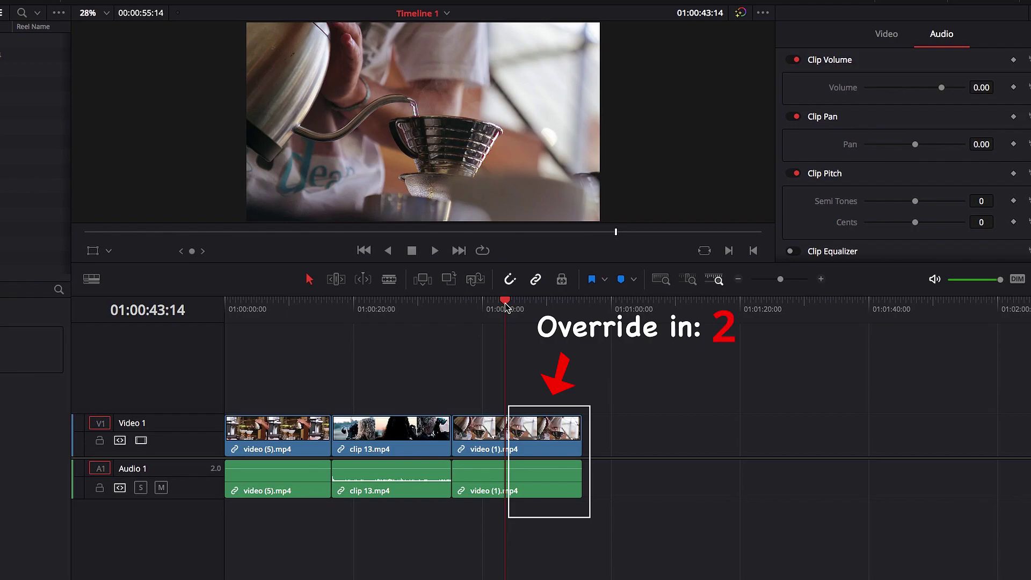
key(F10)
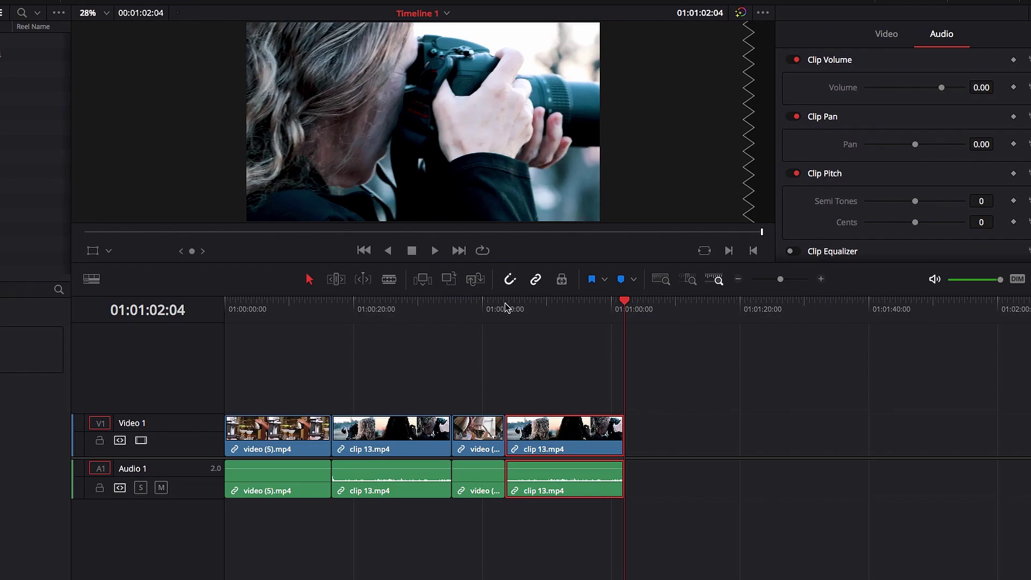
- Undo the overwrite, then insert clip 13.mp4 at 01:00:43:14, pushing video (1).mp4 later
click(504, 307)
key(super+shift+v)
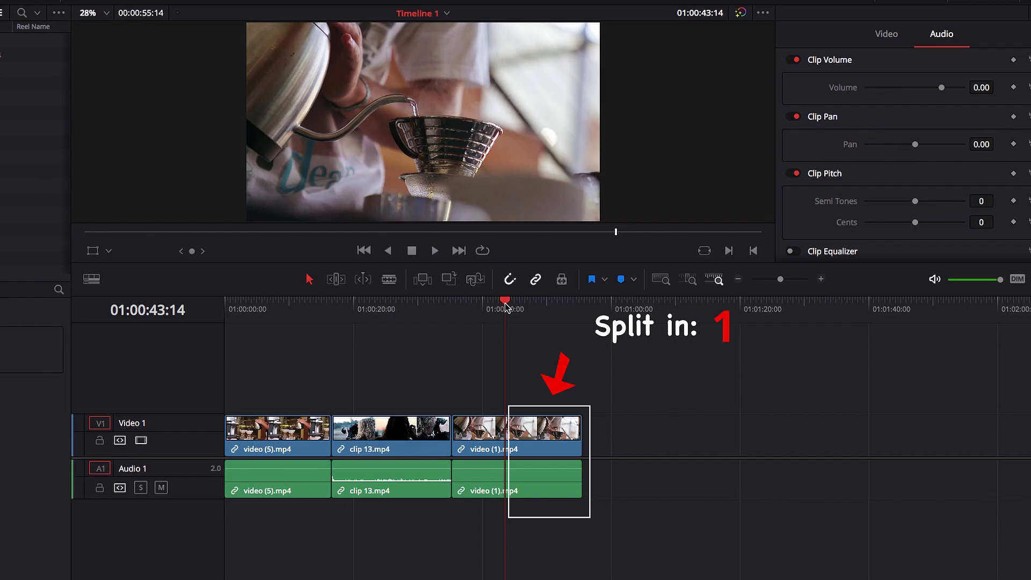
key(ctrl+shift+v)
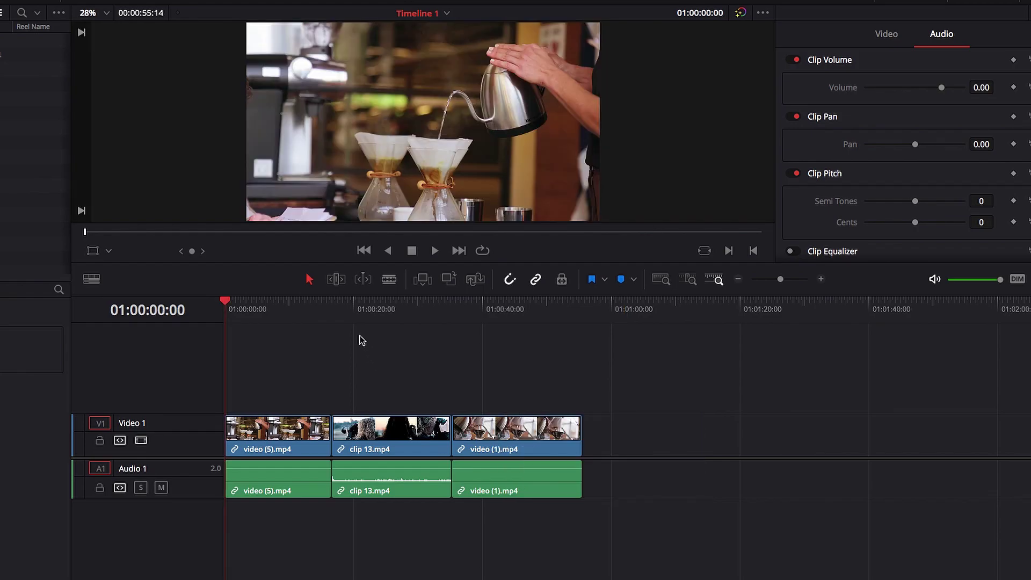
click(380, 441)
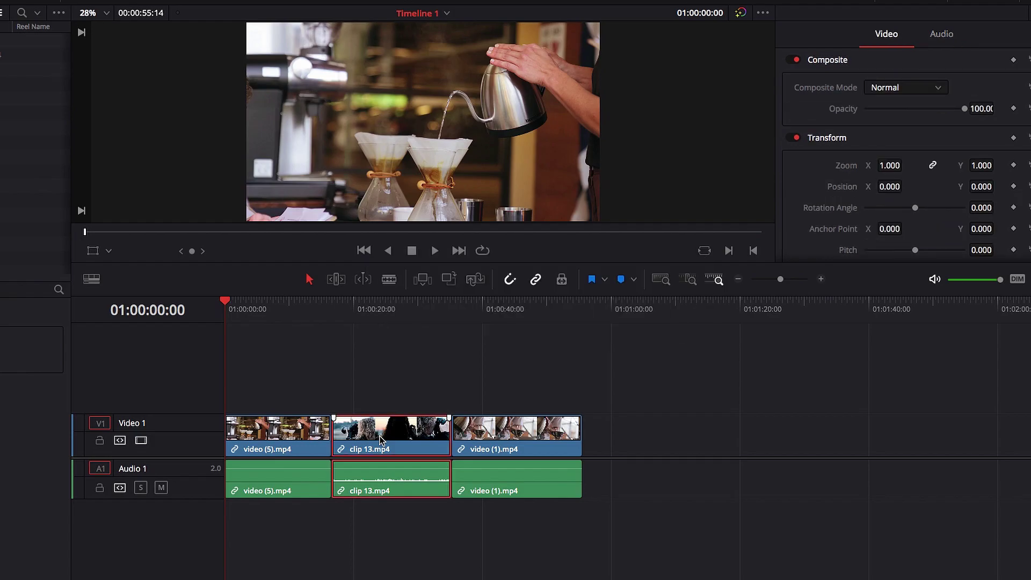
key(super+x)
click(517, 304)
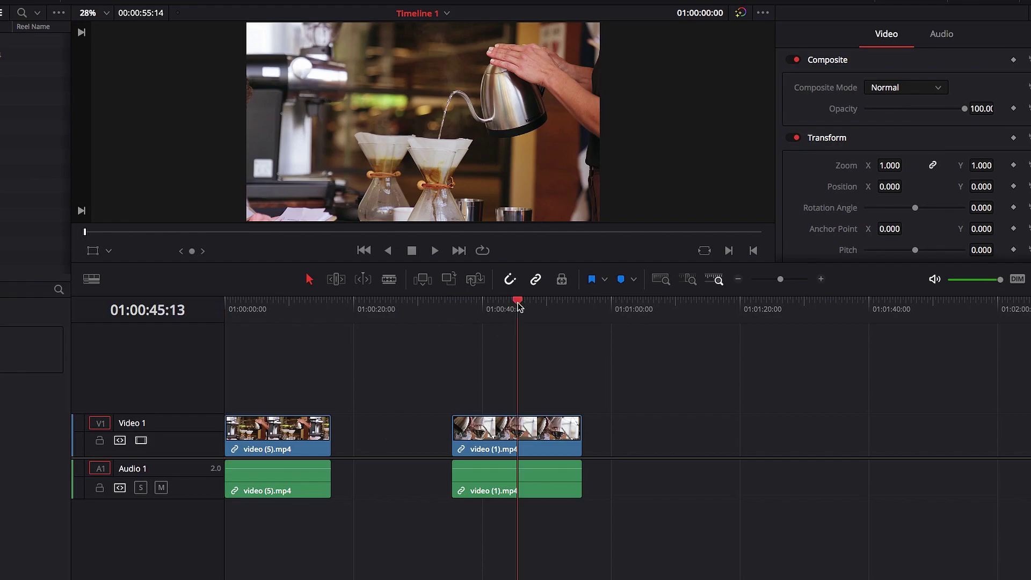
key(super+v)
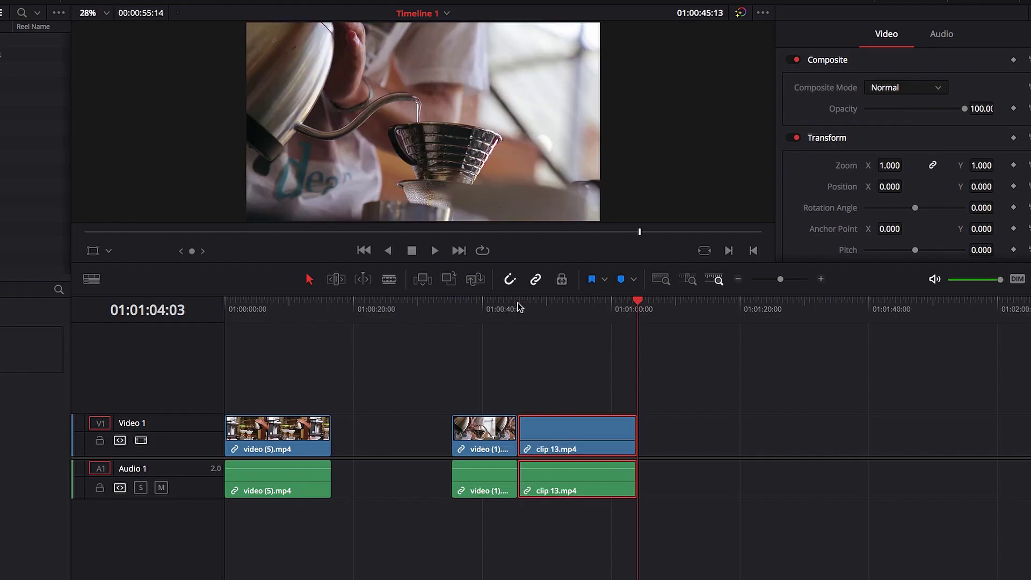
key(super+z)
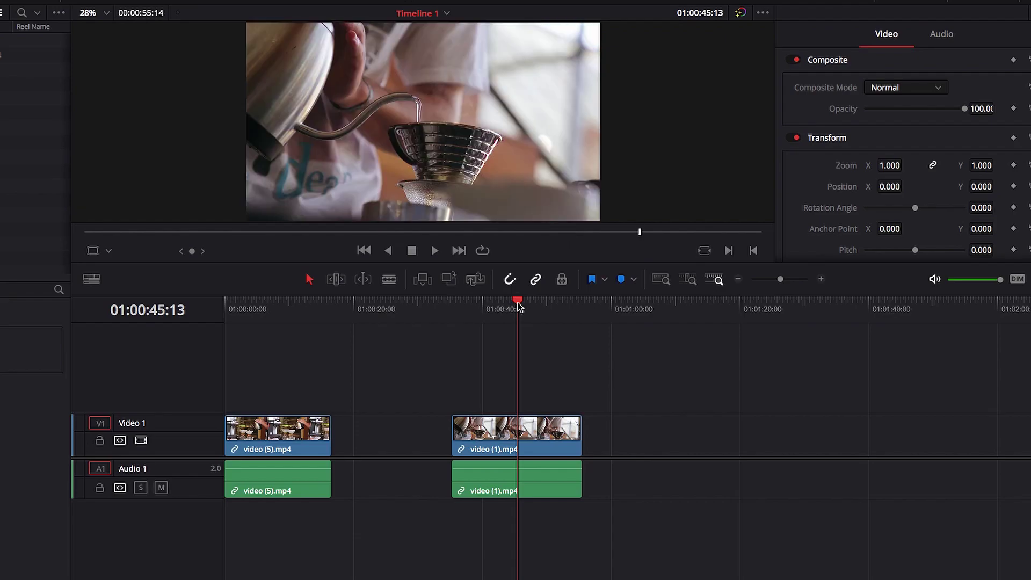
key(super+shift+v)
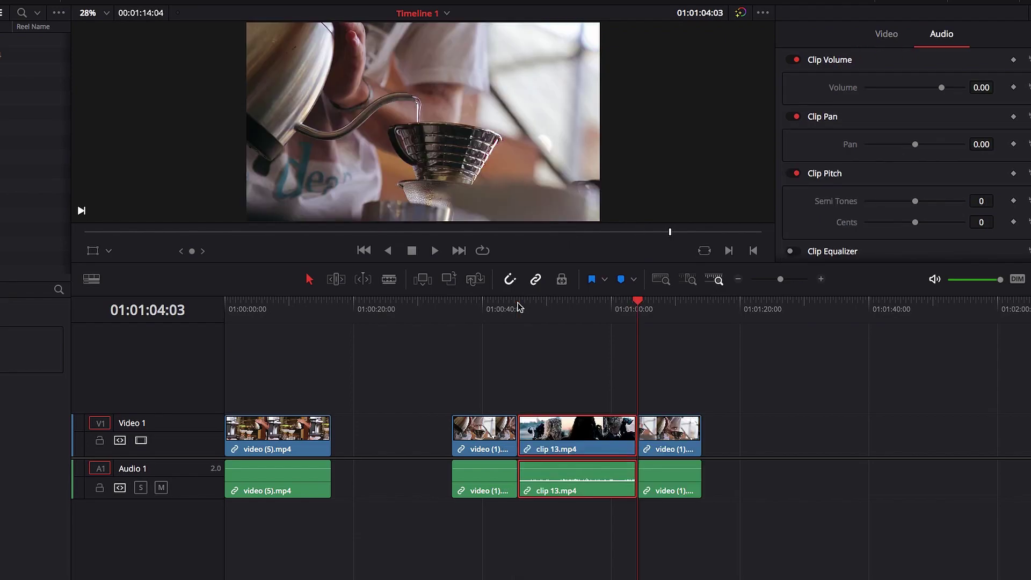
key(super+z)
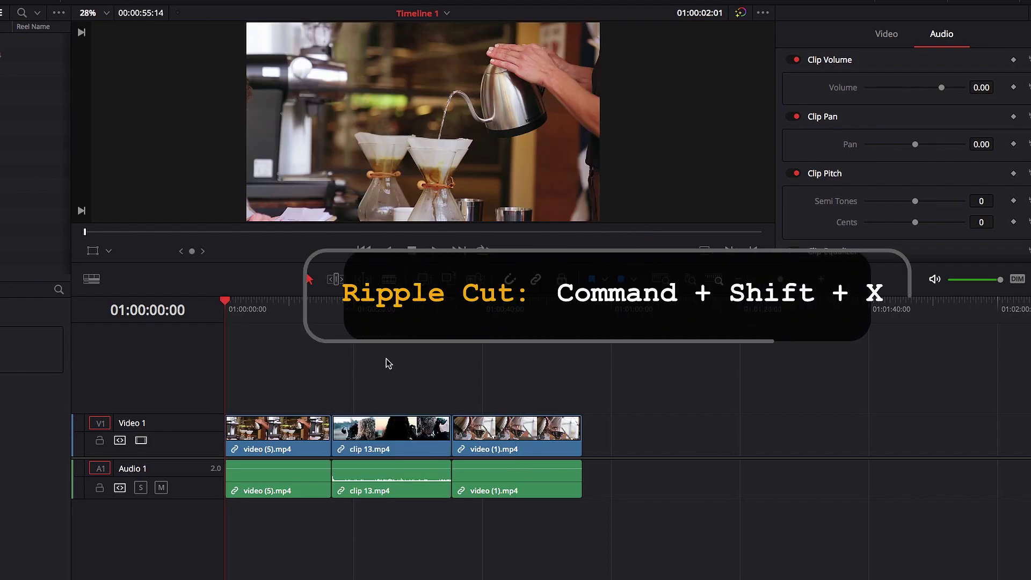
click(389, 428)
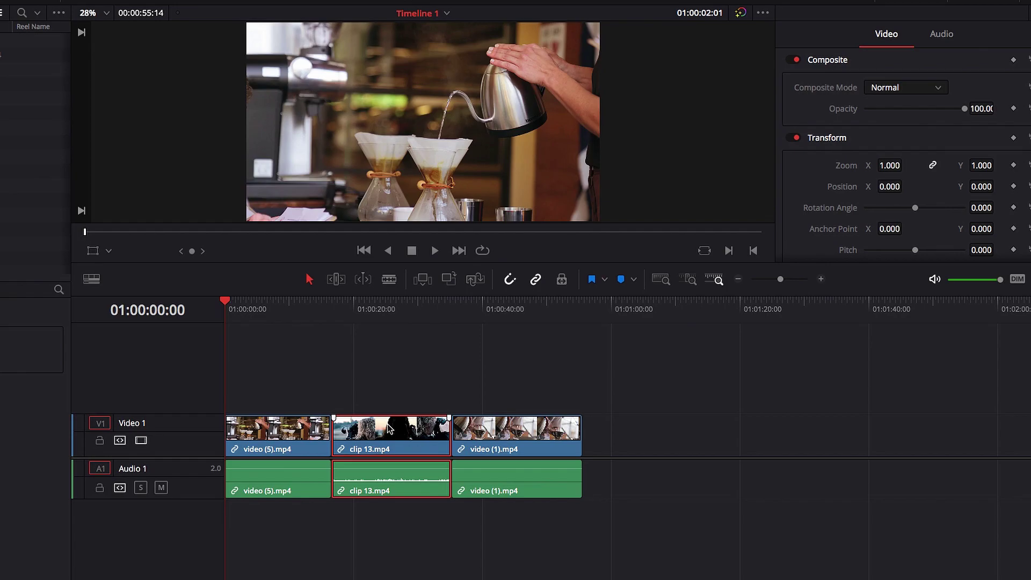
key(super+shift+x)
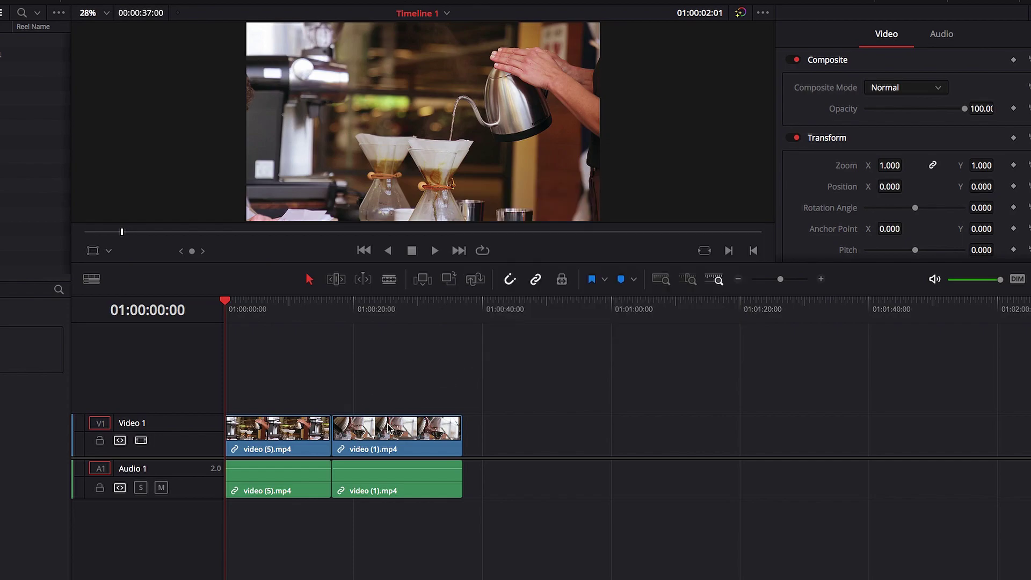
click(401, 302)
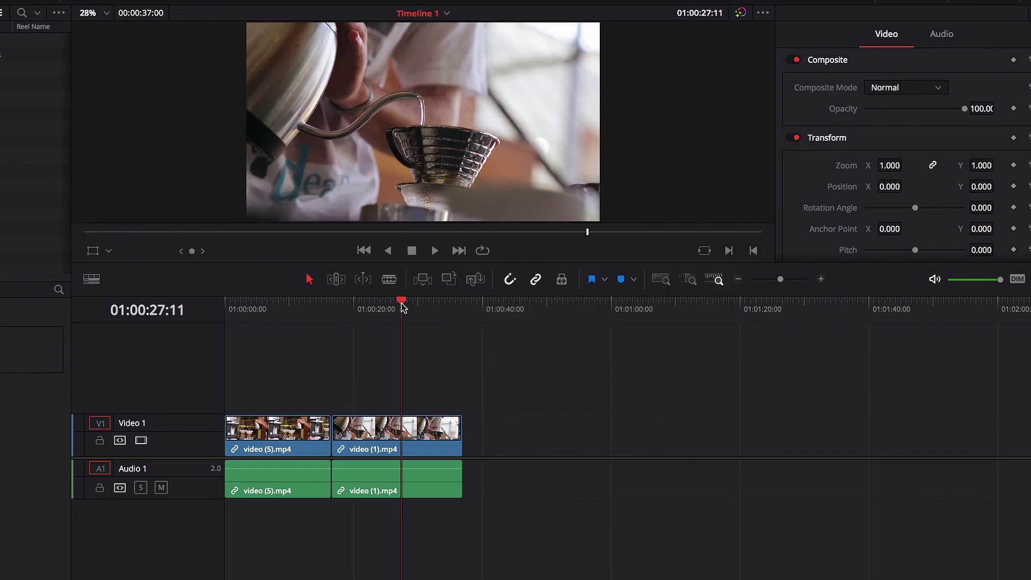
key(super+shift+v)
key(super+z)
key(super+v)
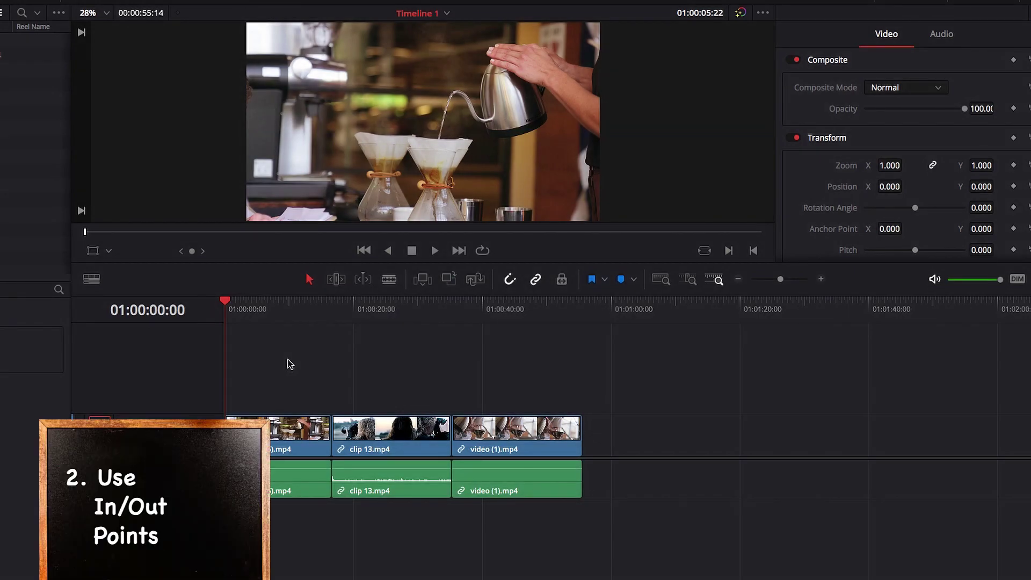
- Mark an In/Out range from 01:00:12:07 to 01:00:19:19, then clear it
click(304, 303)
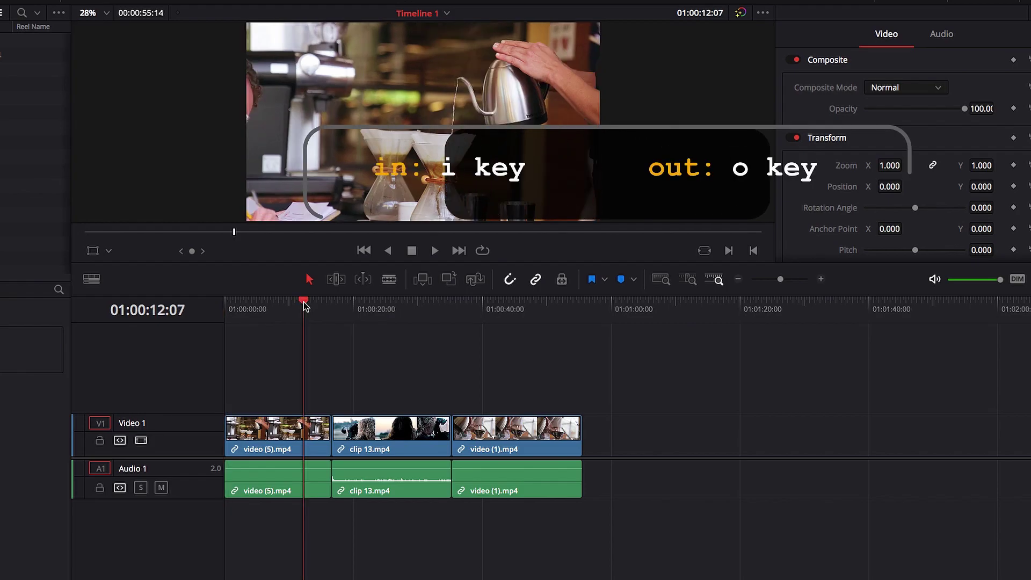
key(i)
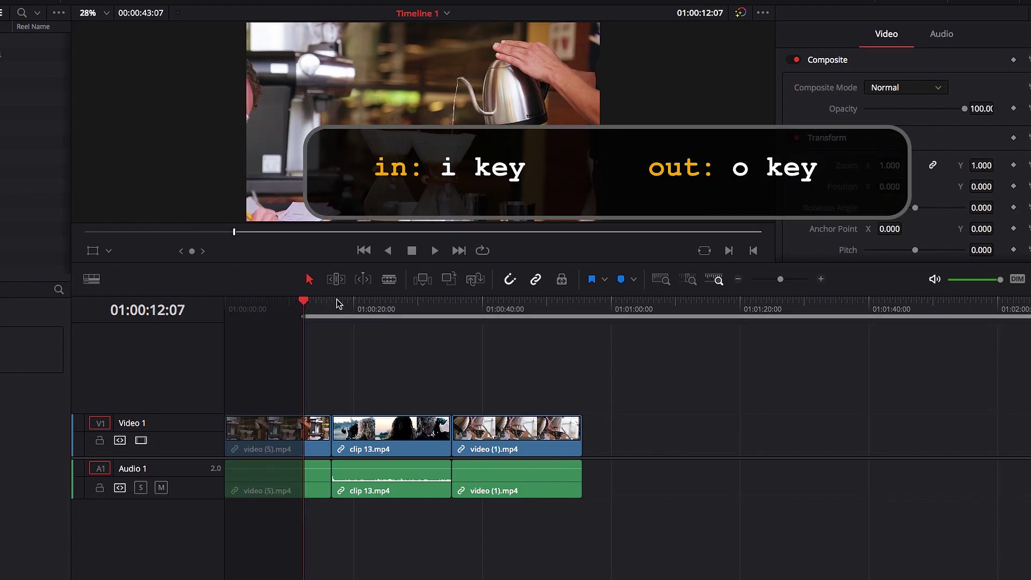
drag(342, 304, 352, 305)
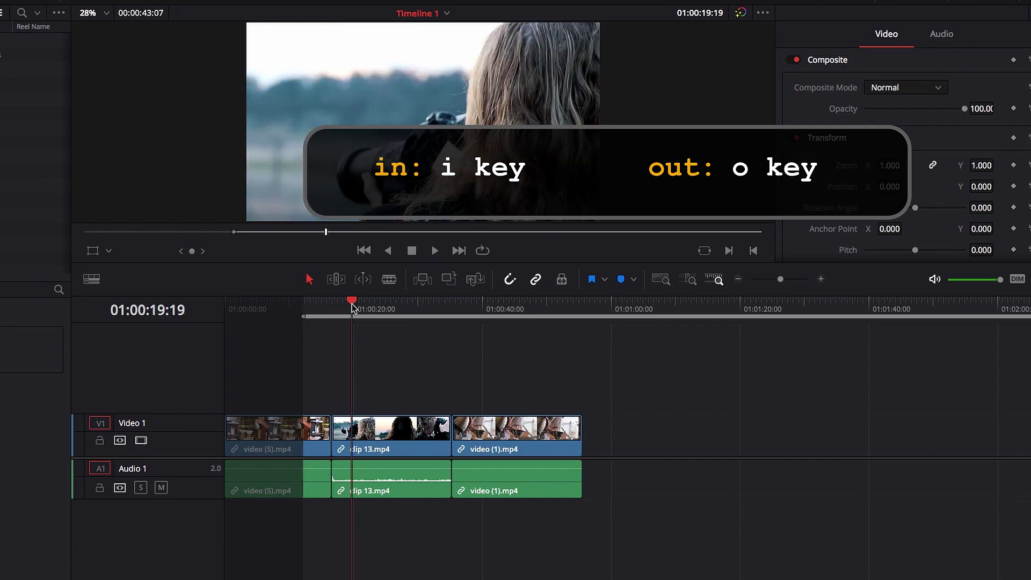
key(o)
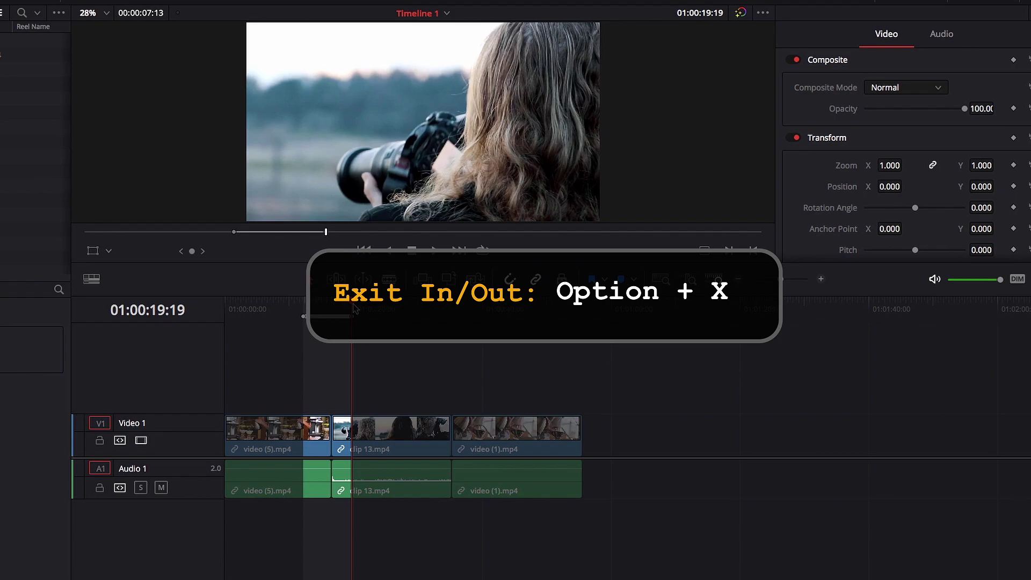
key(alt+x)
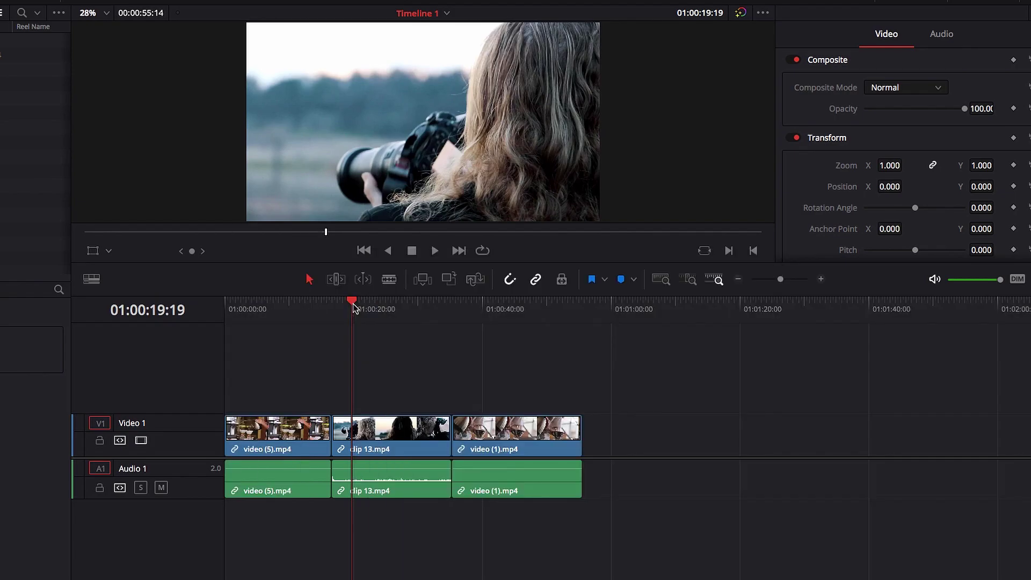
- Paste the copied clips at 01:00:46:13, then undo the paste
click(524, 304)
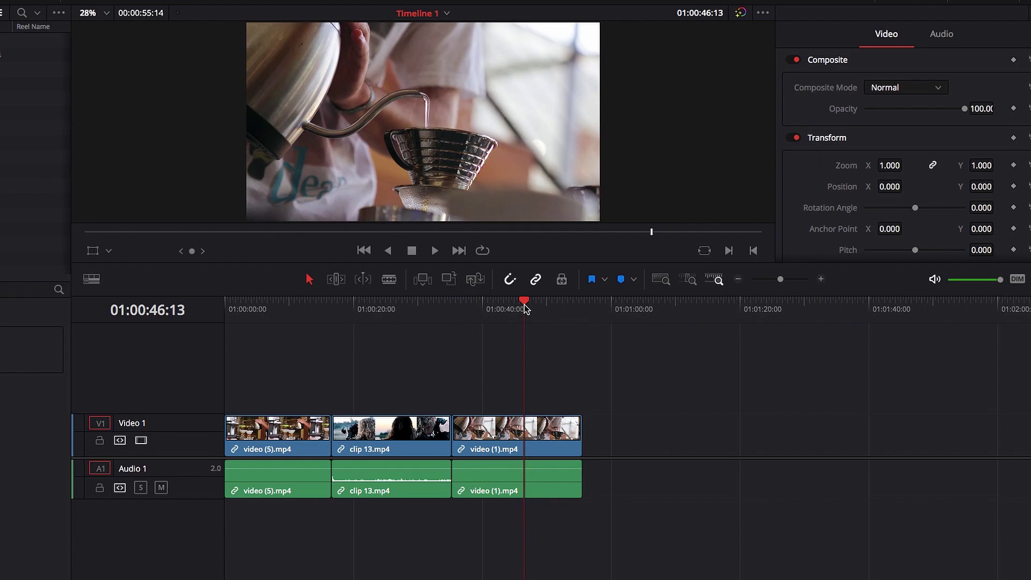
key(super+v)
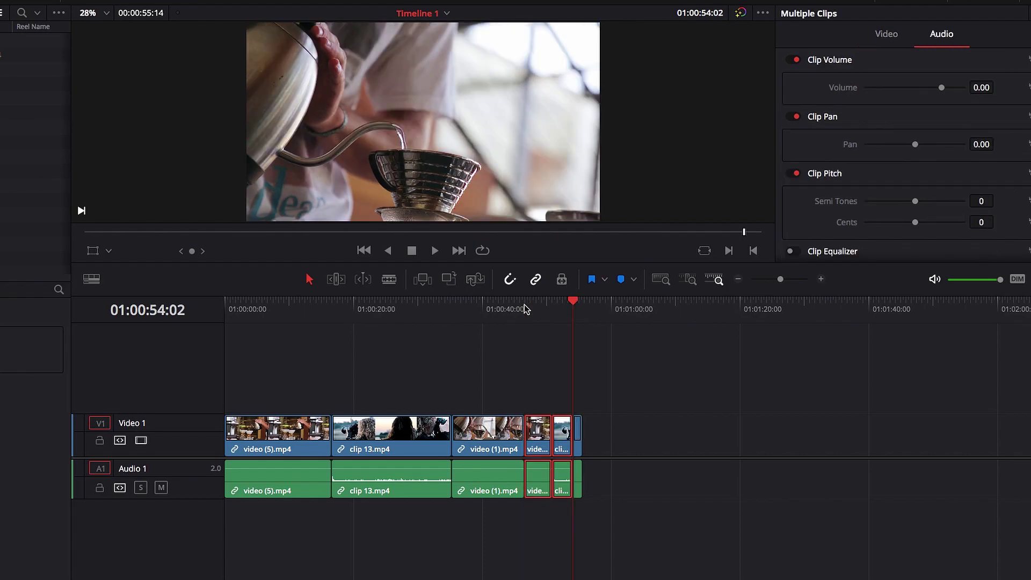
key(super+z)
key(Home)
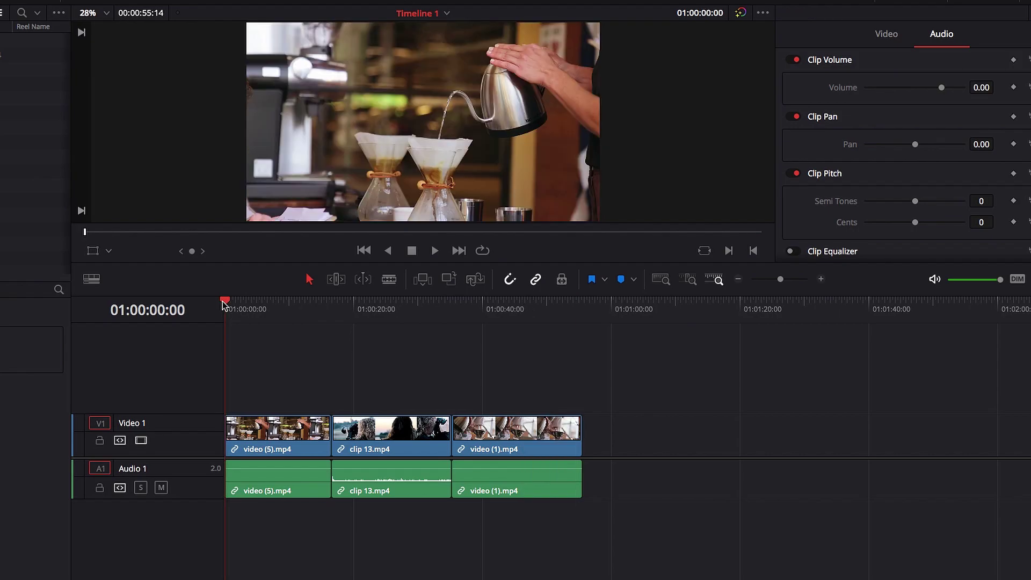
- Mark the 01:00:13:05–01:00:21:03 range and cut it, leaving a gap
click(310, 305)
key(i)
click(360, 304)
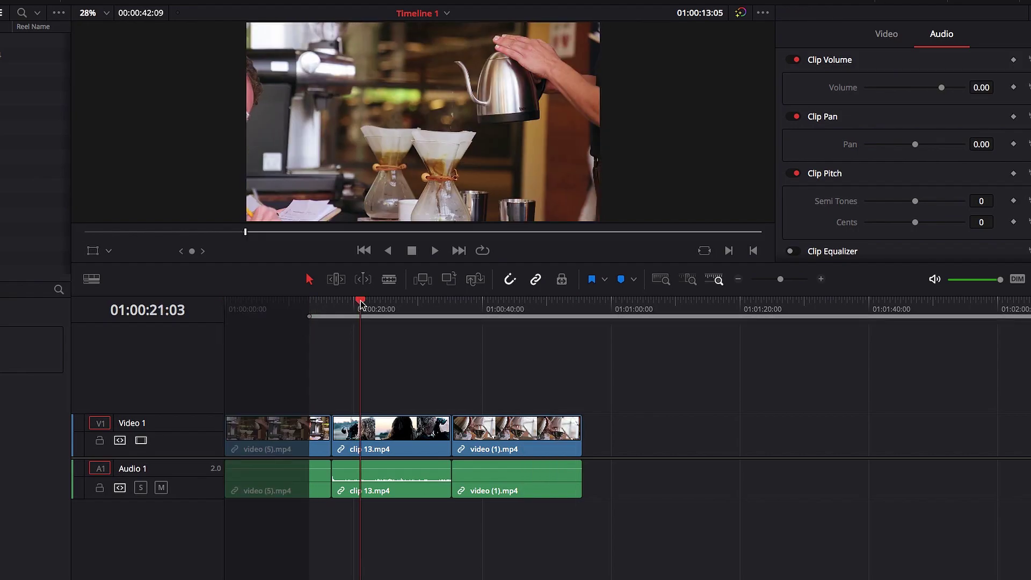
key(o)
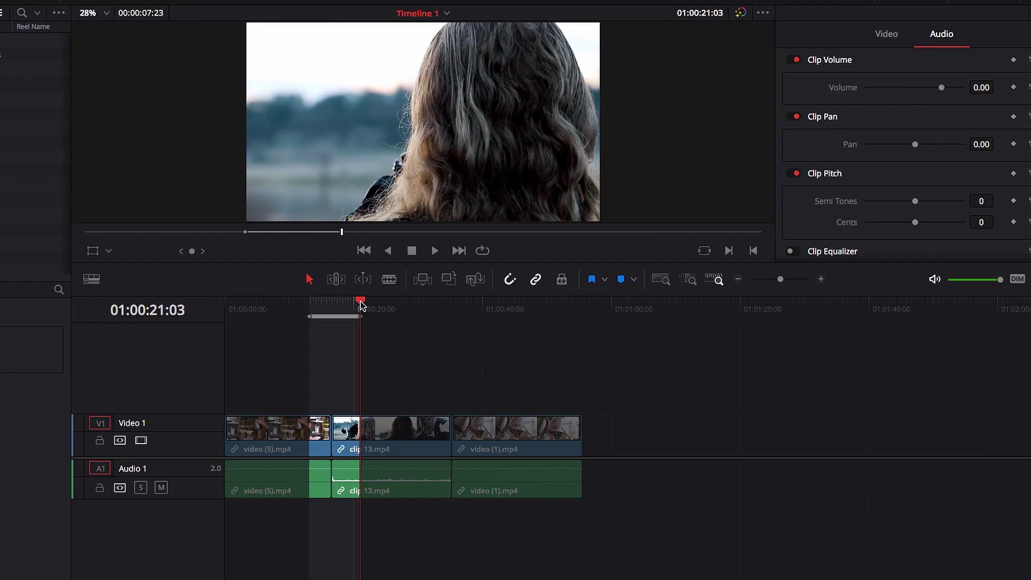
key(BackSpace)
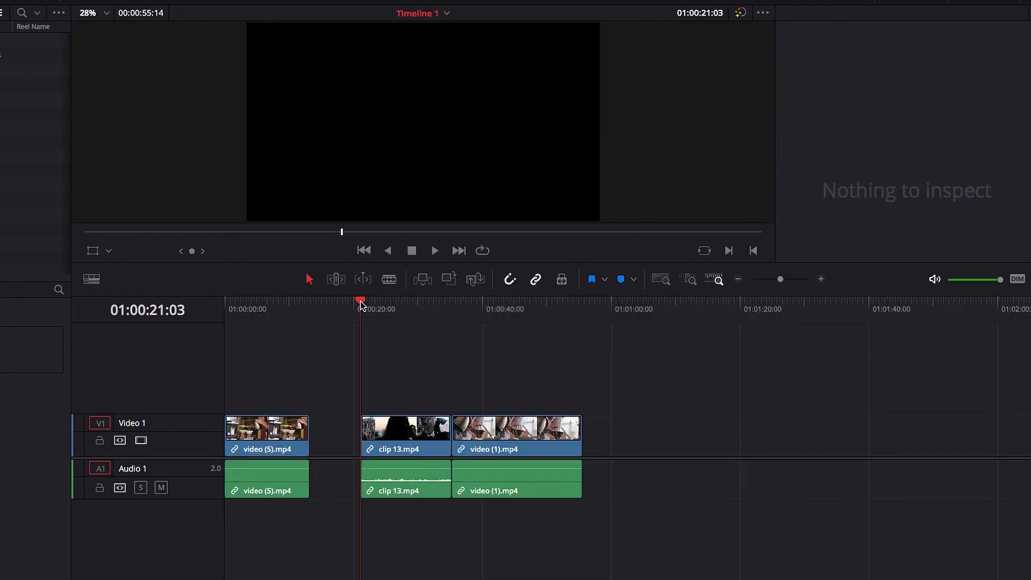
- Paste the cut section over video (1).mp4 at 01:00:45:15
click(518, 308)
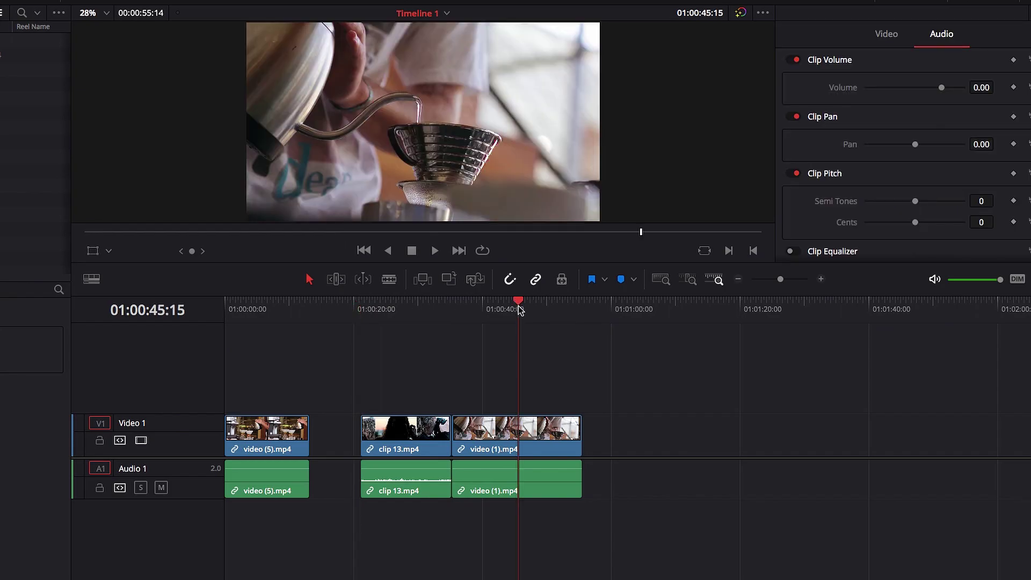
key(ctrl+v)
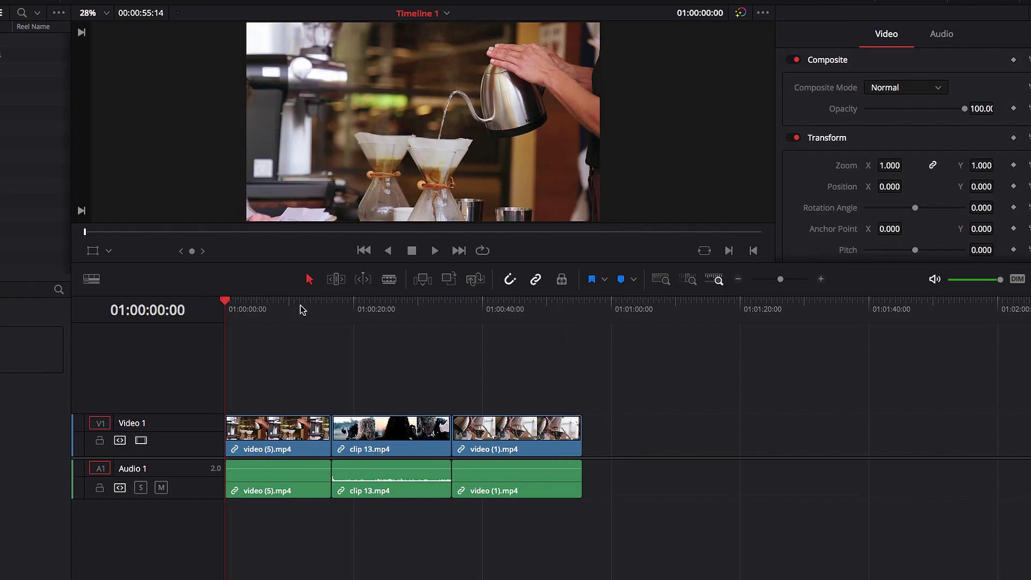
click(301, 305)
- Ripple-delete the 01:00:11:19–01:00:39:19 range, then paste it back at 01:00:34:01
key(i)
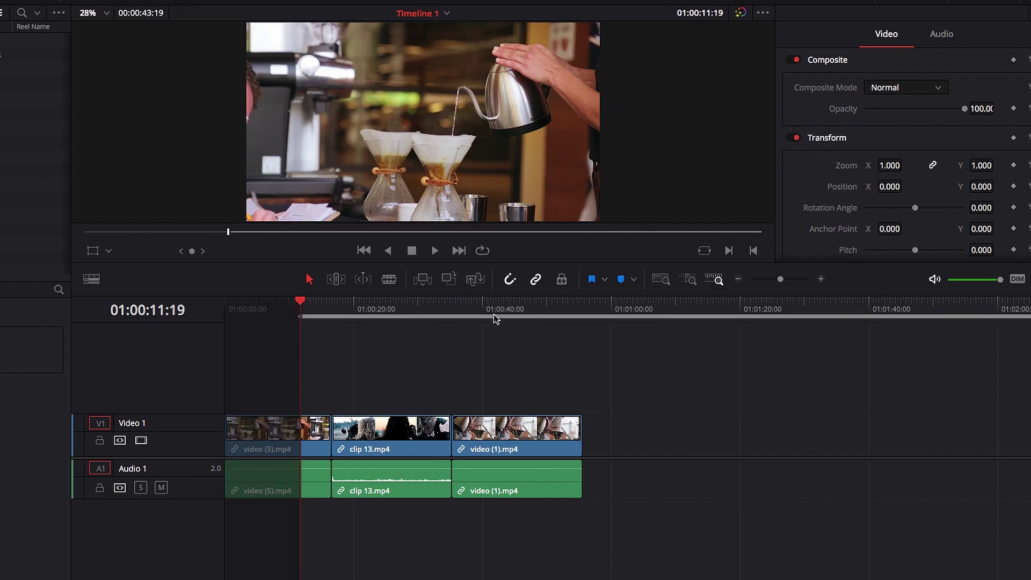
click(481, 302)
key(o)
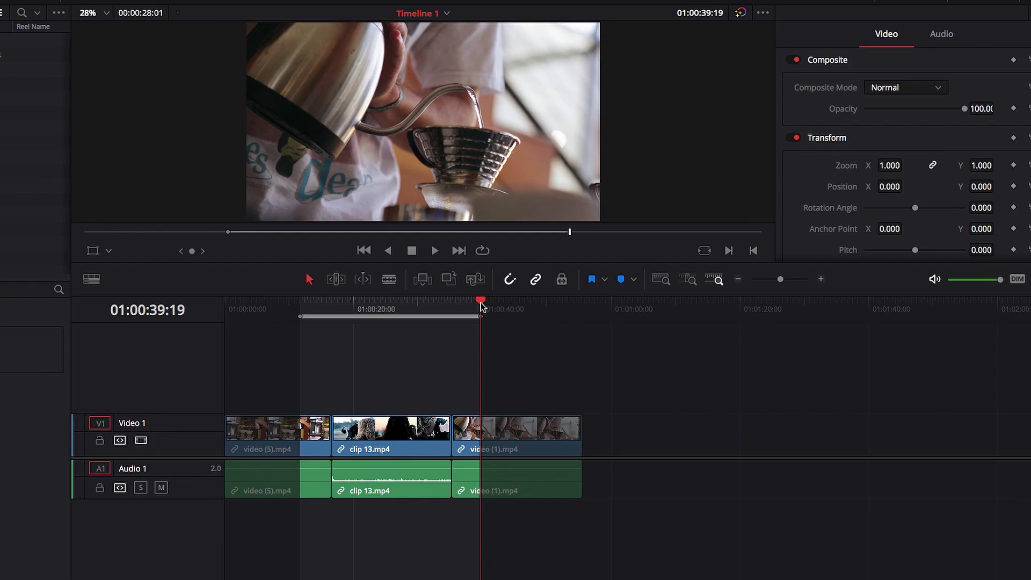
key(BackSpace)
click(444, 306)
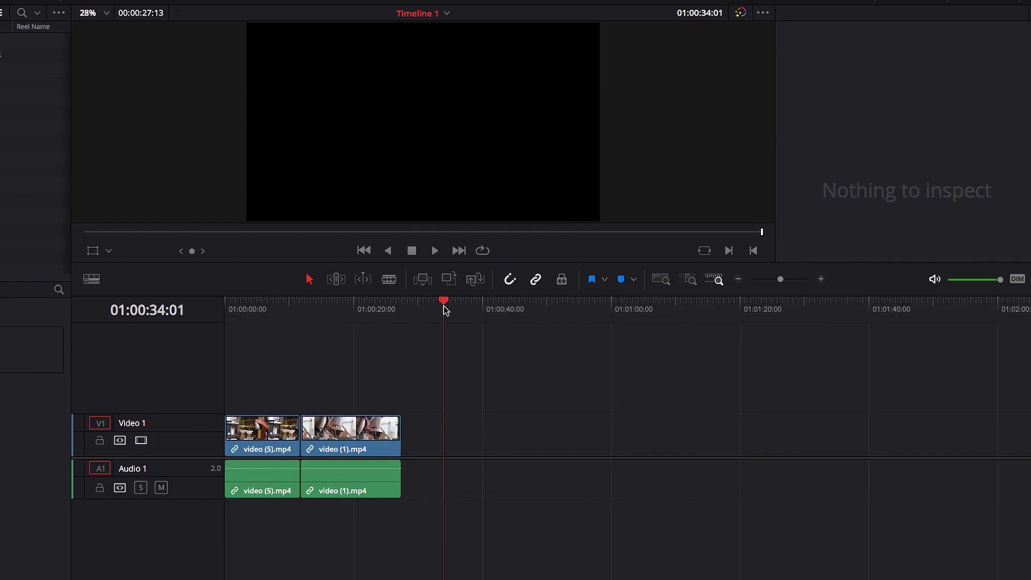
key(ctrl+v)
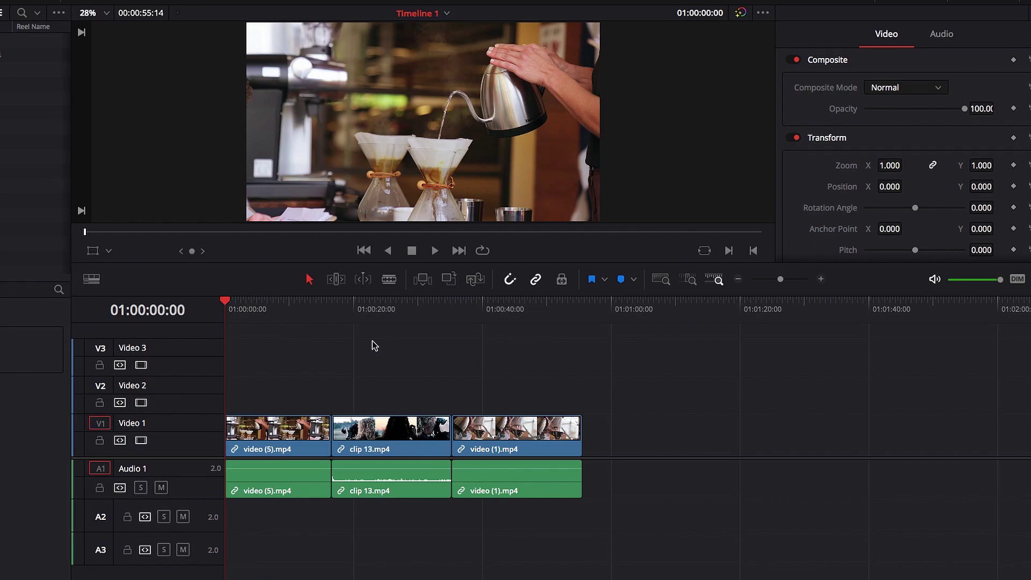
- Paste clip 13.mp4 onto Video 1 at 01:01:00:20, then undo the paste
click(403, 437)
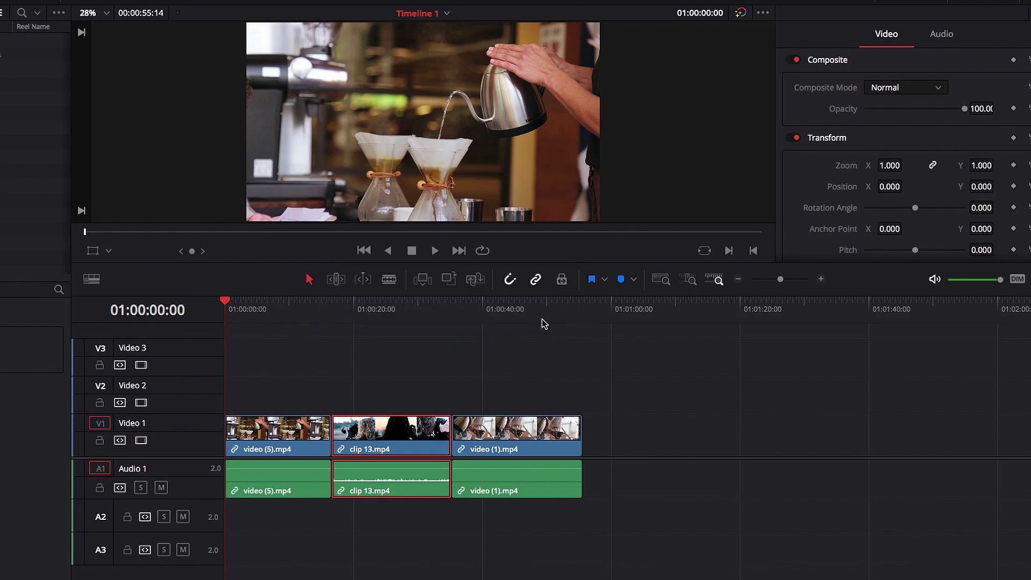
click(616, 307)
key(ctrl+v)
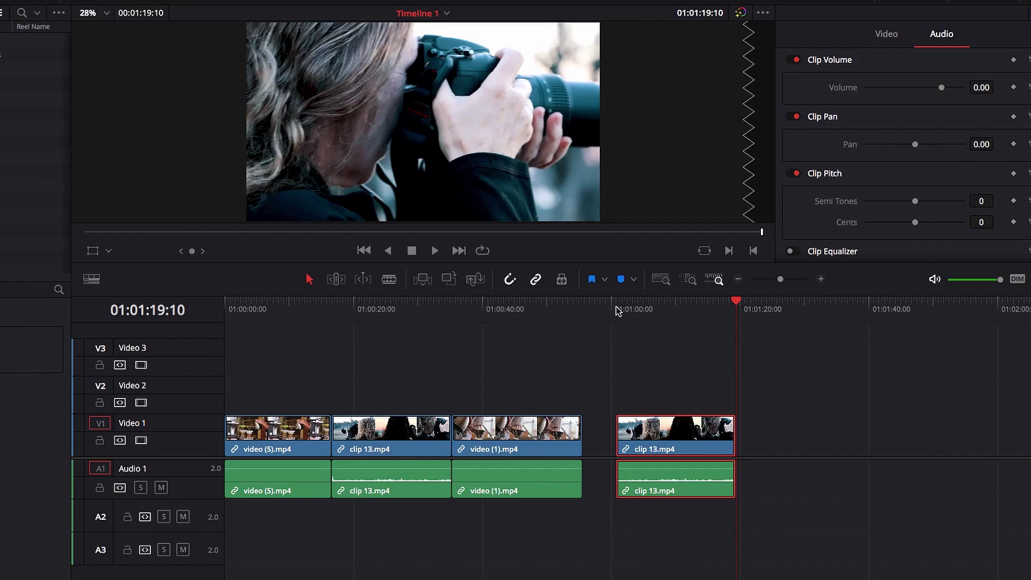
key(ctrl+z)
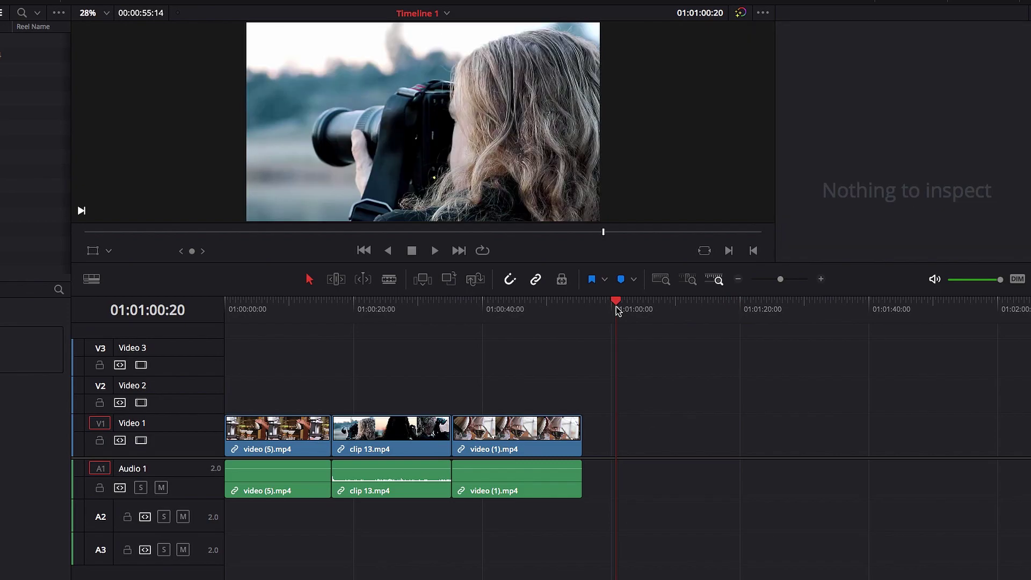
click(617, 310)
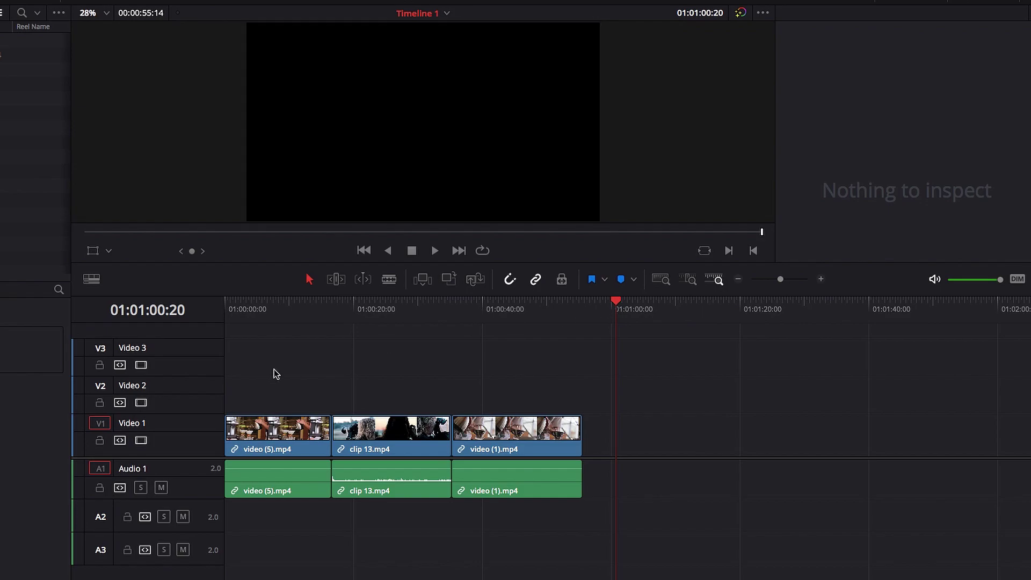
- Disable auto-select on Video 2, then test-paste clip 13.mp4 and undo it
click(119, 402)
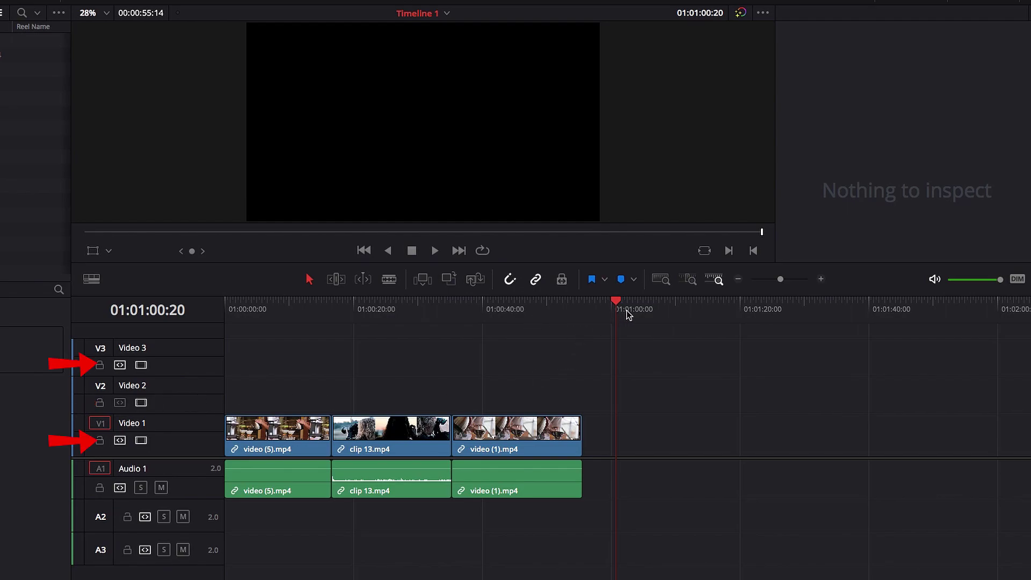
key(ctrl+v)
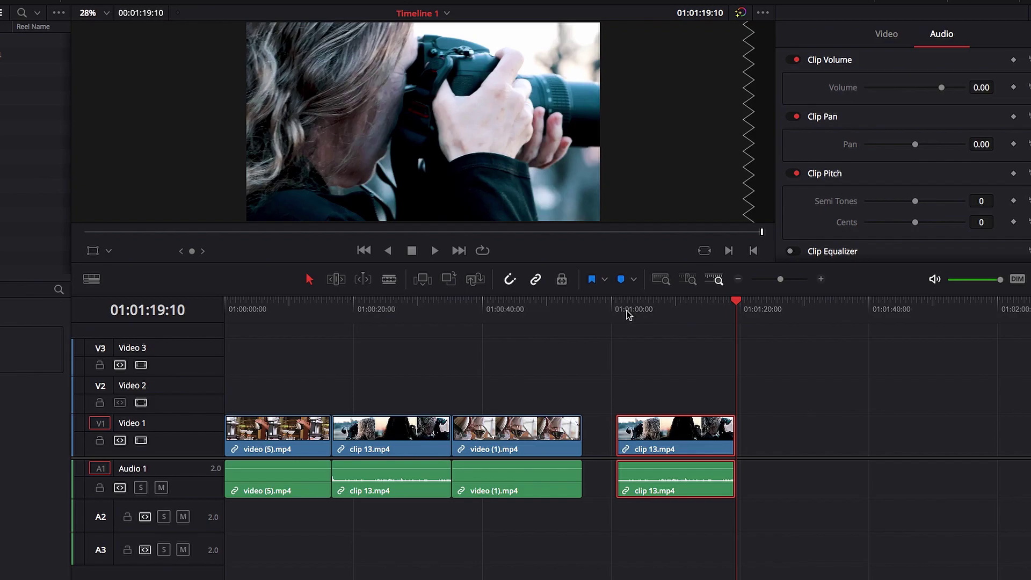
key(ctrl+z)
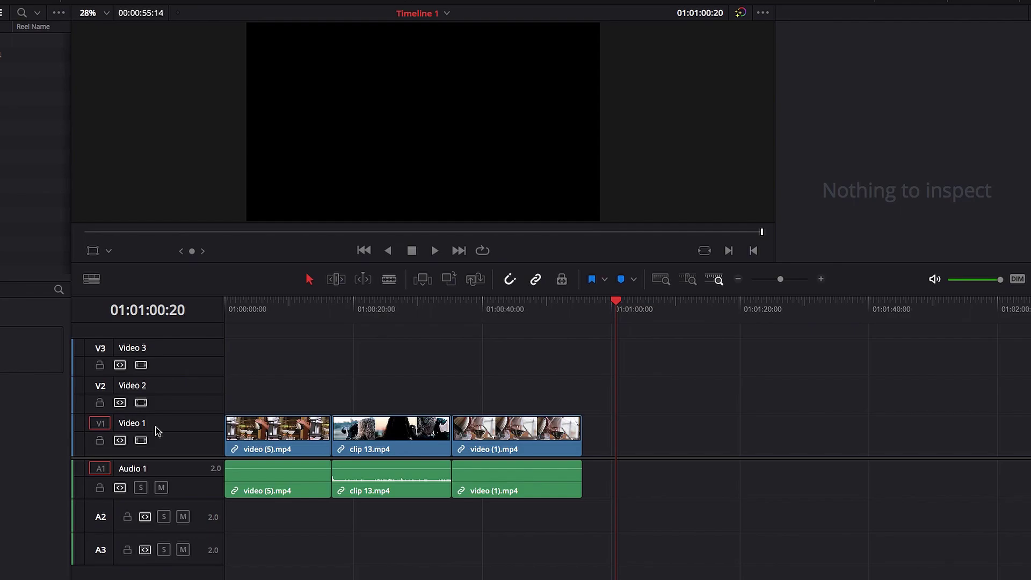
- Disable auto-select on V2, V1, A1 and A2, paste clip 13.mp4 onto Video 3/Audio 3, then undo
click(120, 403)
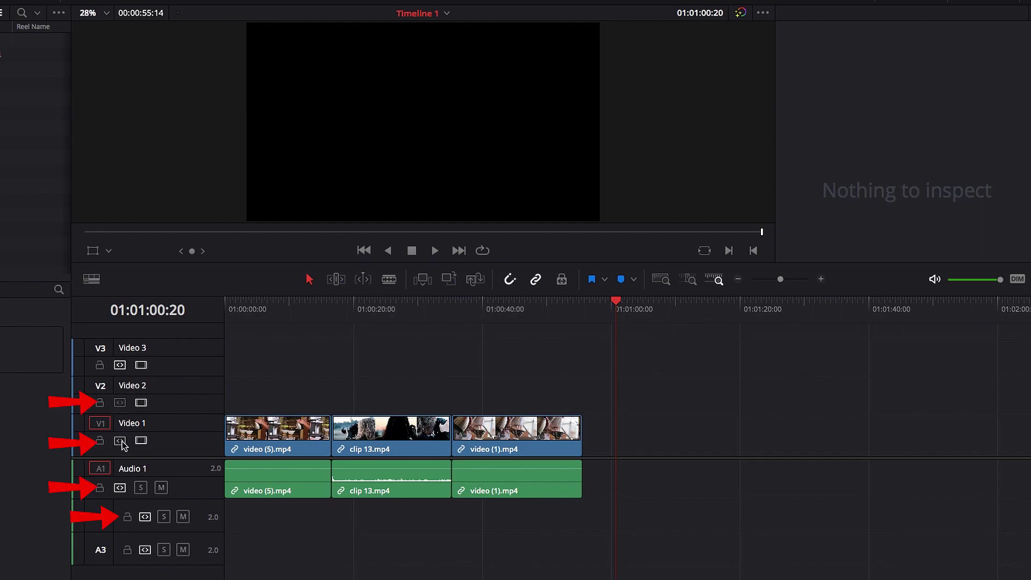
click(120, 441)
click(120, 487)
click(145, 517)
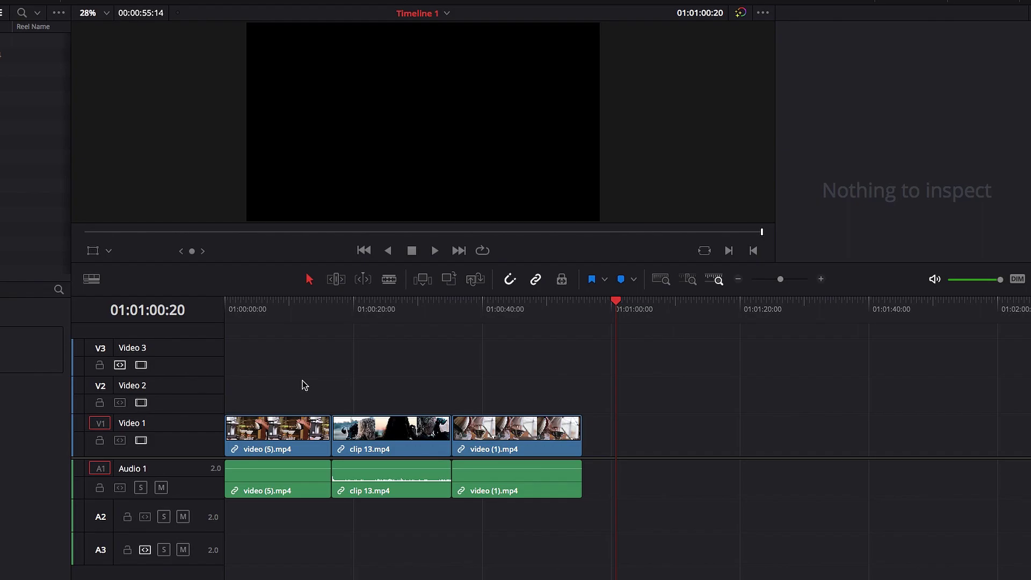
key(F12)
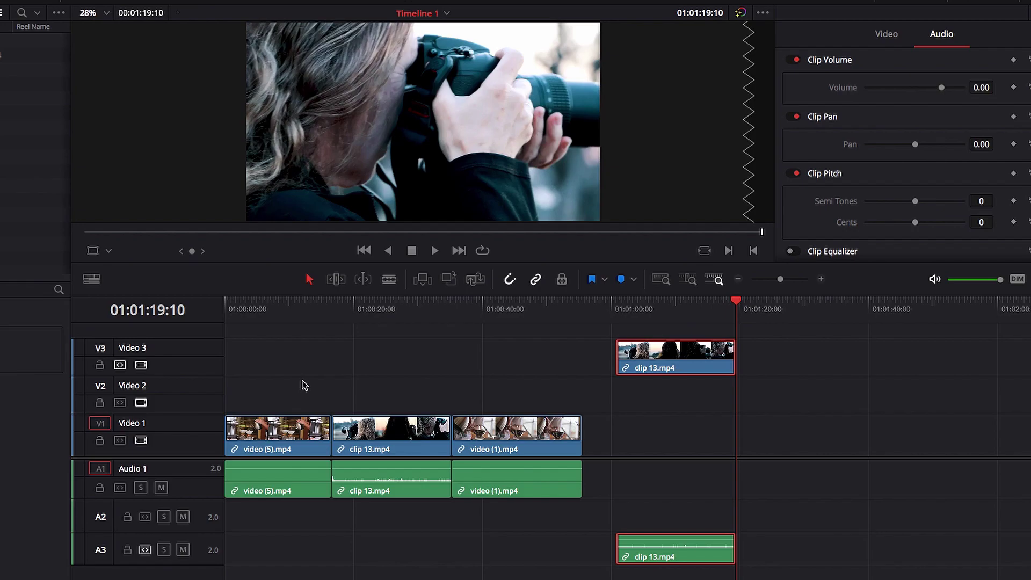
key(ctrl+z)
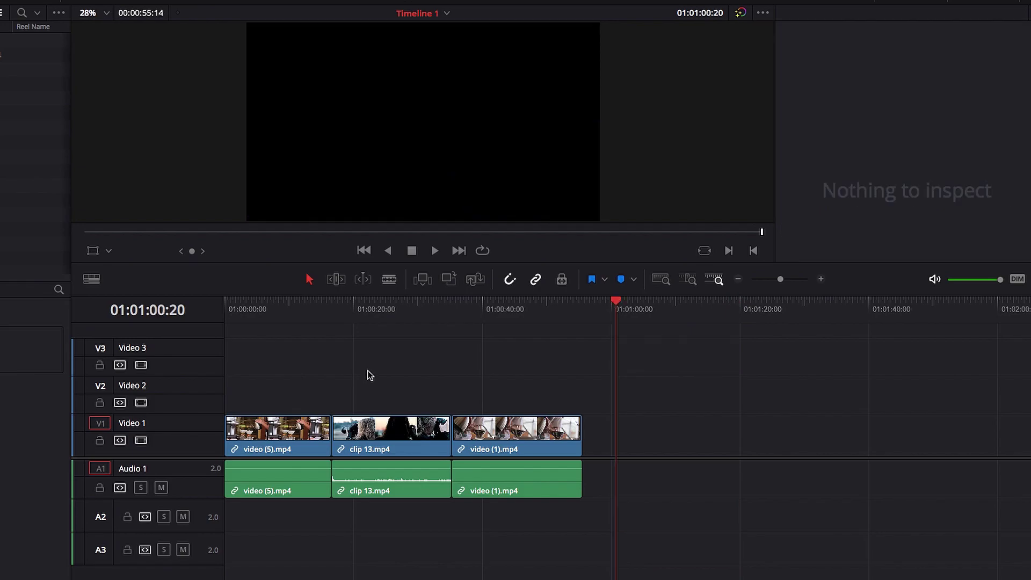
- Solo auto-select on Video 3 and Audio 3, then paste clip 13.mp4 there at 01:01:00:20
alt+click(120, 366)
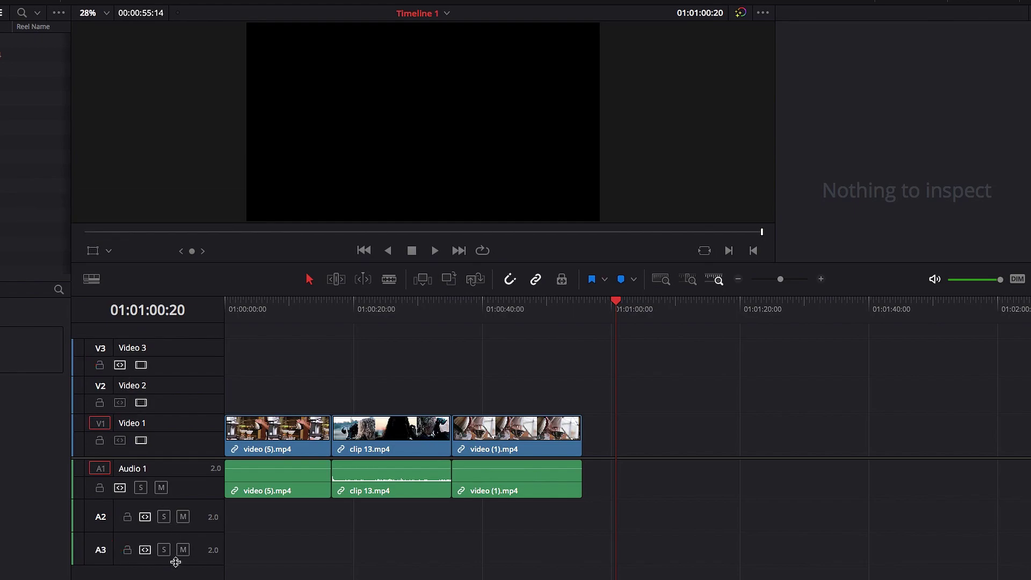
alt+click(145, 549)
key(ctrl+v)
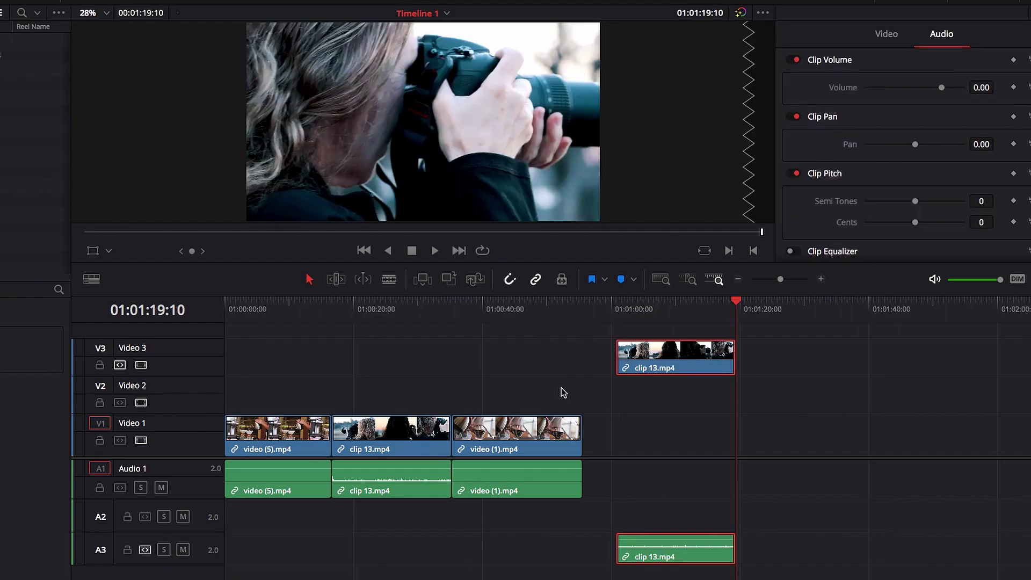